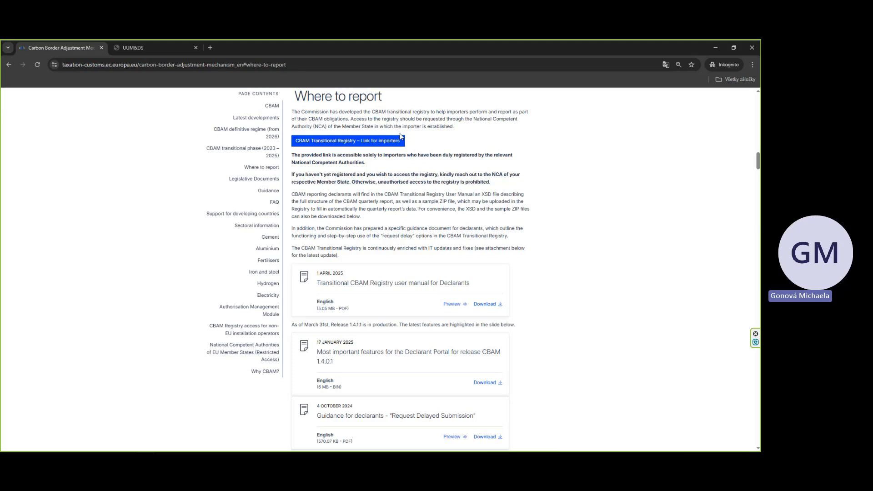
Step: Switch to the UUM&DS login page and set the application domain to Carbon Border Adjustment Mechanism and the authentication country to Slovakia
click(170, 42)
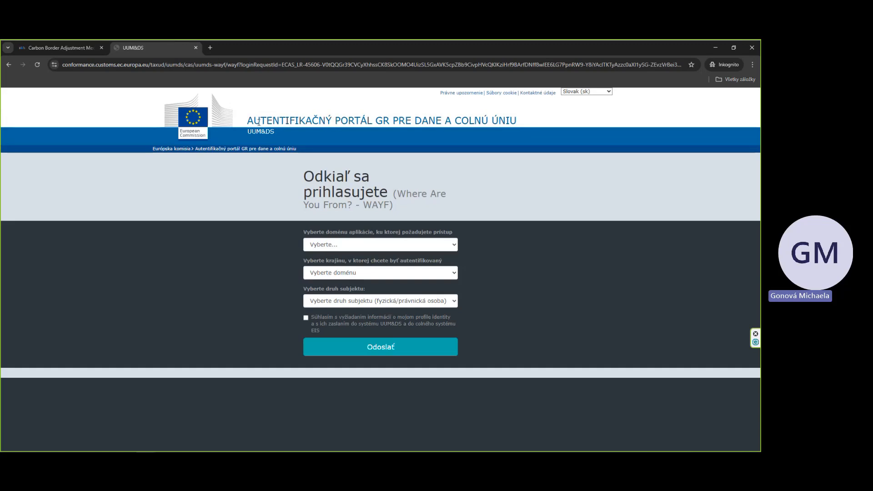
click(398, 244)
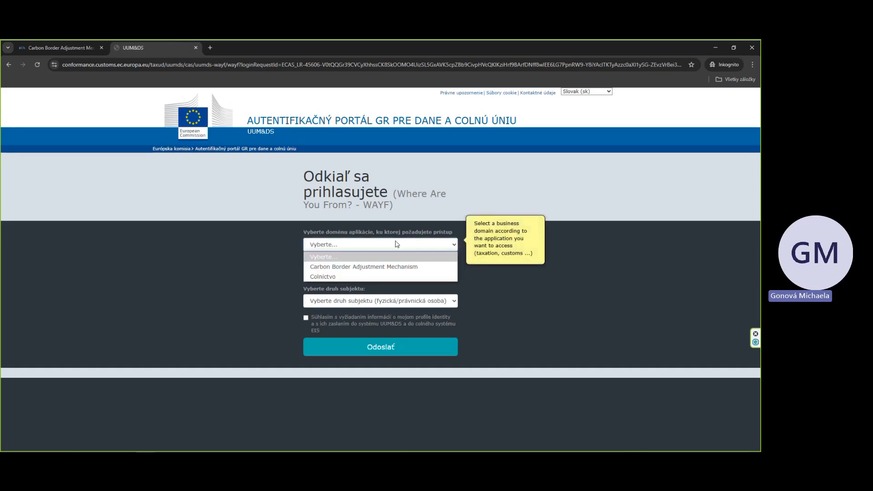
click(388, 268)
click(386, 273)
scroll(372, 230, down, 3)
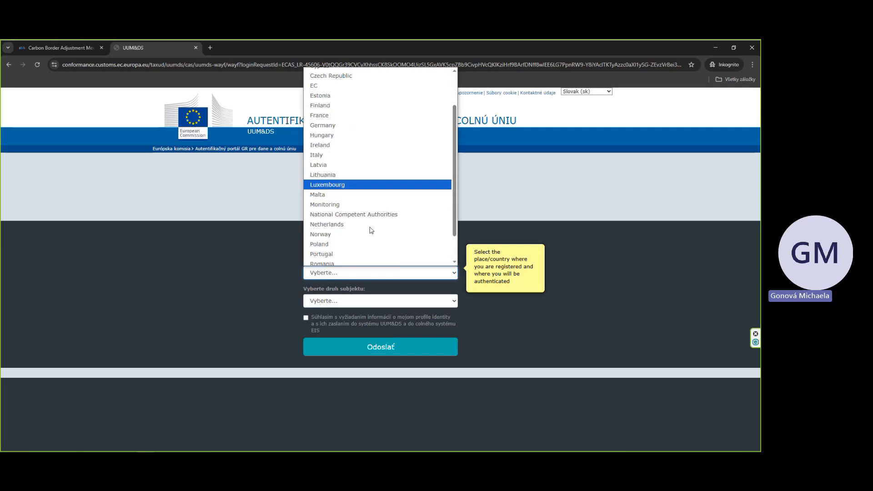
scroll(372, 231, down, 1)
click(349, 230)
Step: Set the entity type to Hospodársky subjekt and give consent to the retrieval and forwarding of the identity profile information
click(354, 302)
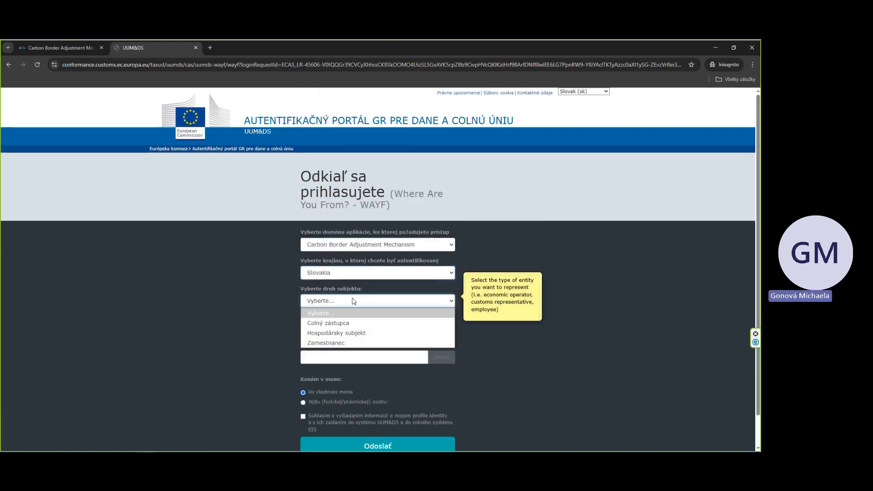
click(349, 334)
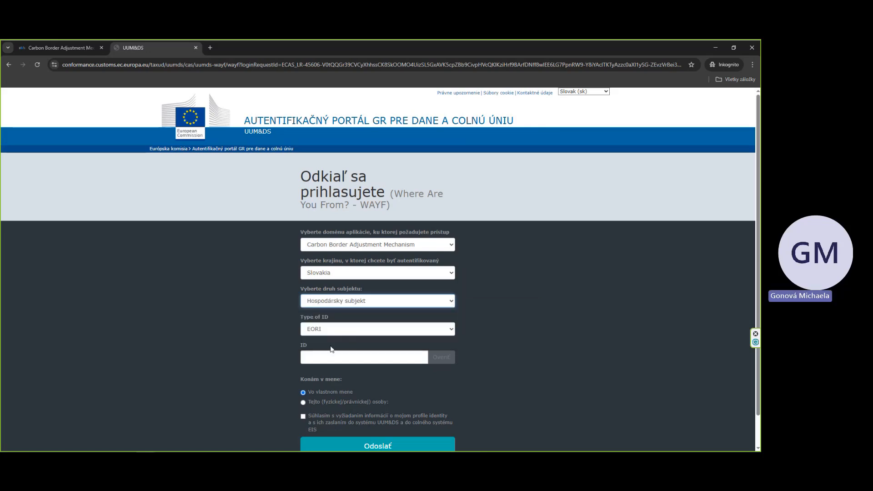
mouse_move(329, 351)
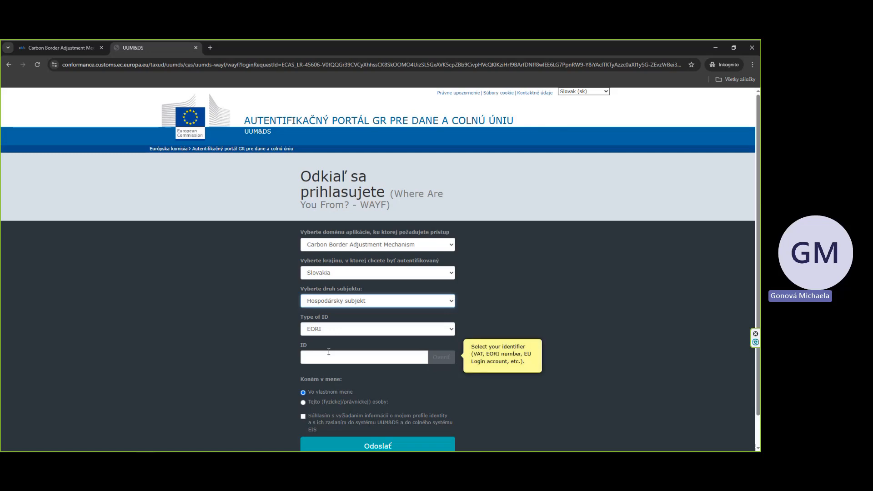
scroll(303, 395, down, 1)
click(307, 385)
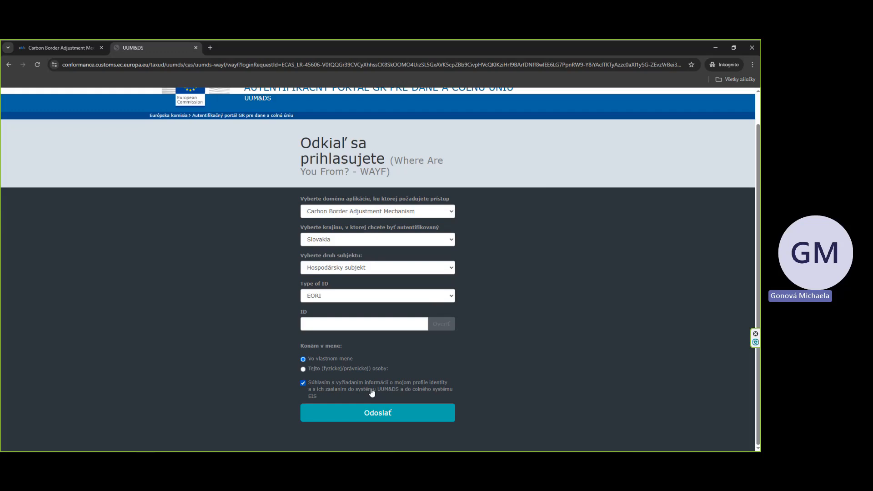
Step: Change the entity type to Zamestnanec and choose EID as its ID type
mouse_move(425, 270)
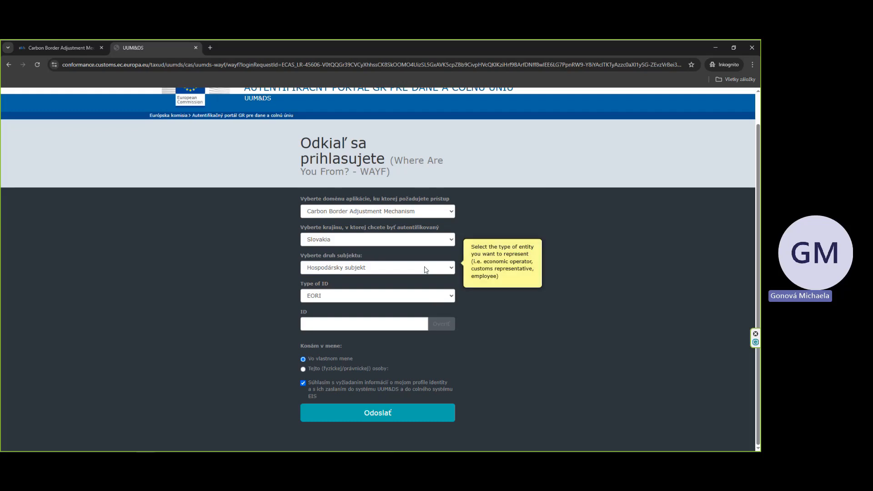
click(425, 270)
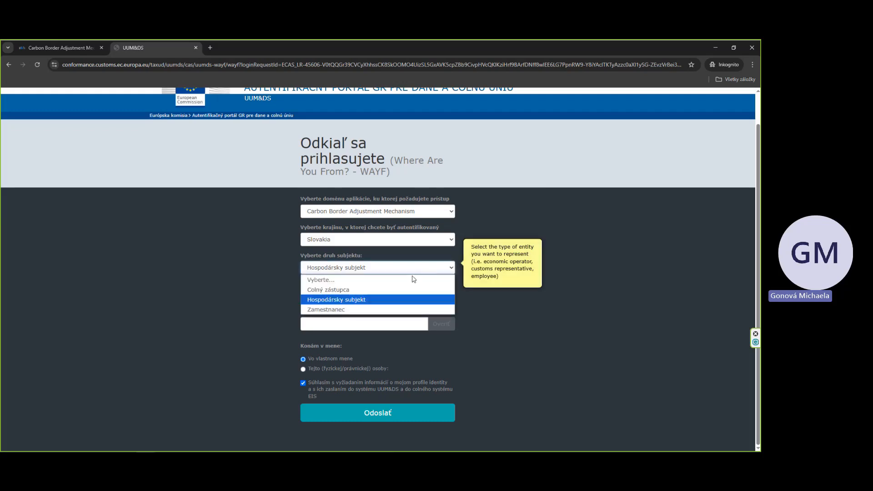
click(375, 307)
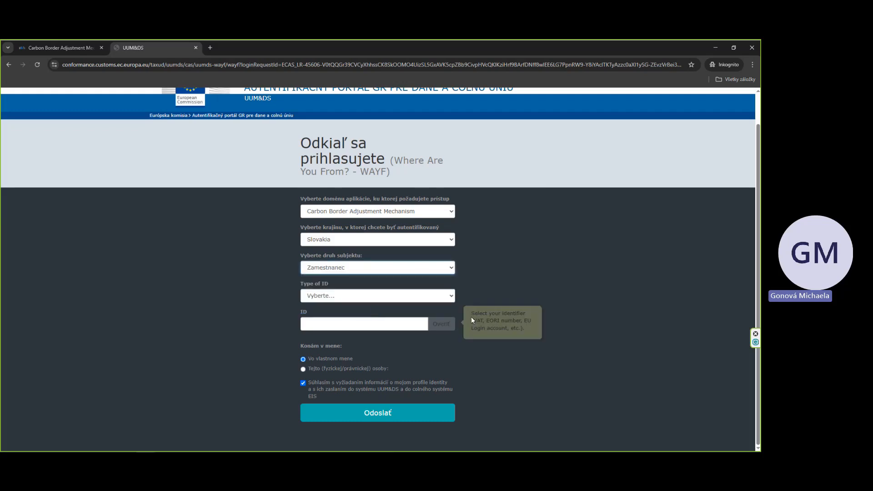
click(398, 297)
click(348, 335)
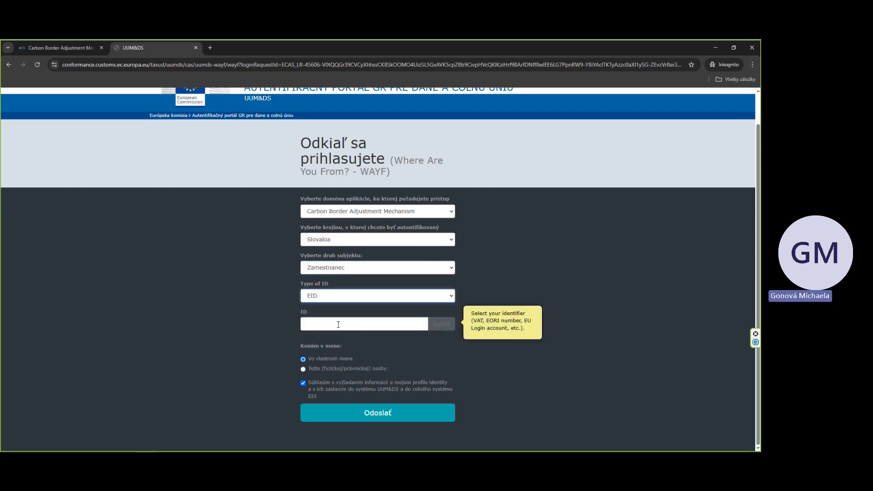
click(339, 325)
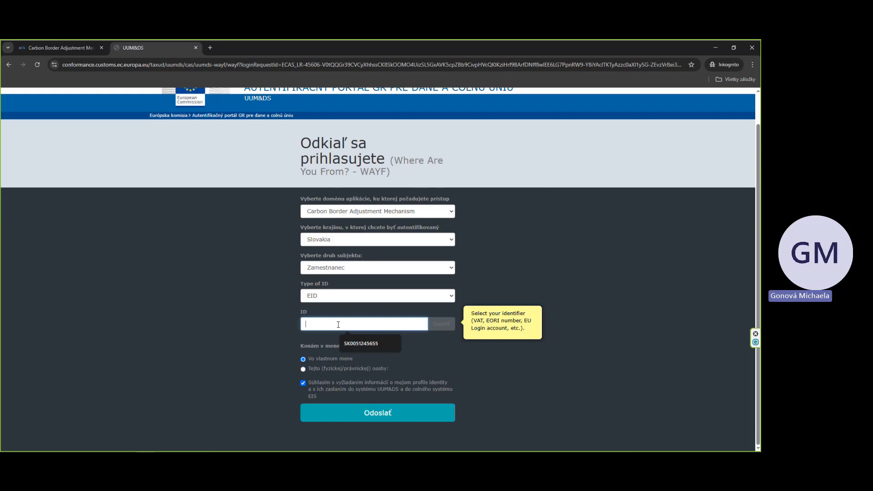
Step: Choose acting on behalf of another person, with Hospodársky subjekt as the represented entity type and EORI as the identifier type
click(303, 369)
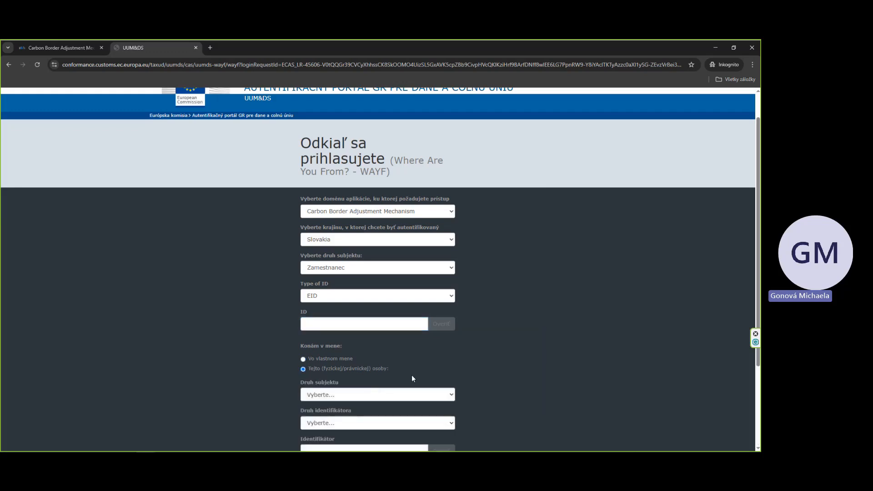
scroll(503, 368, down, 3)
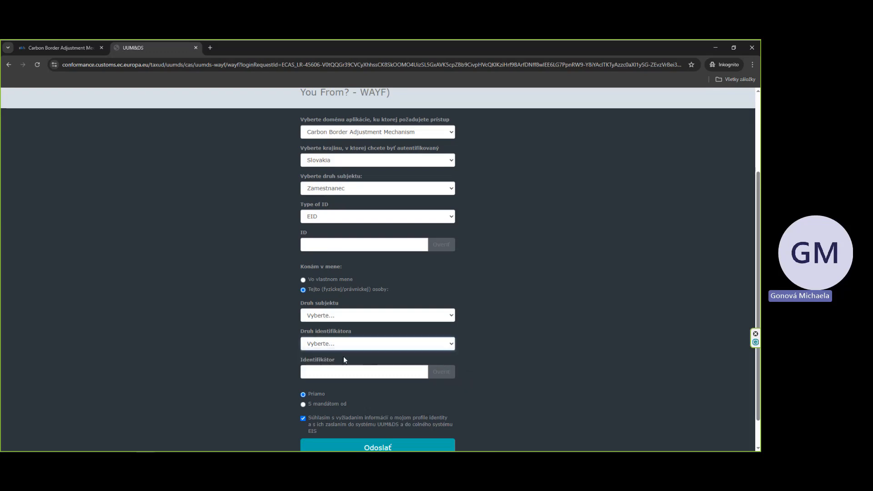
click(341, 315)
click(336, 344)
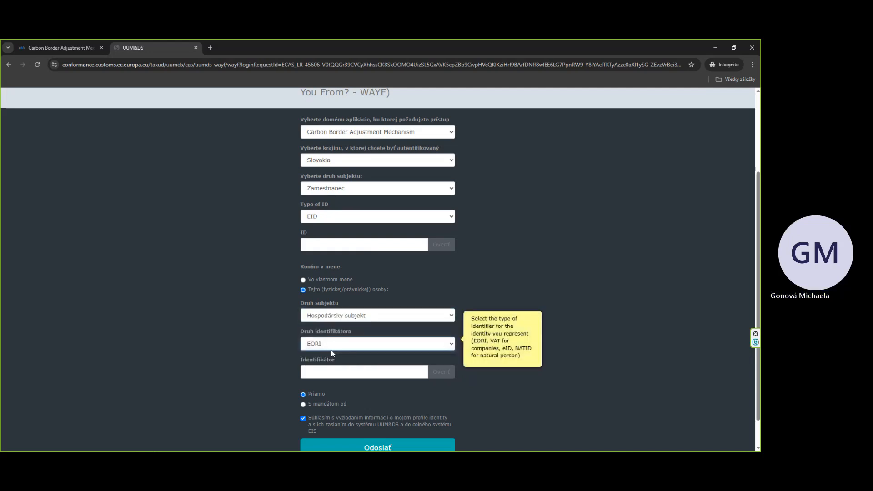
click(325, 372)
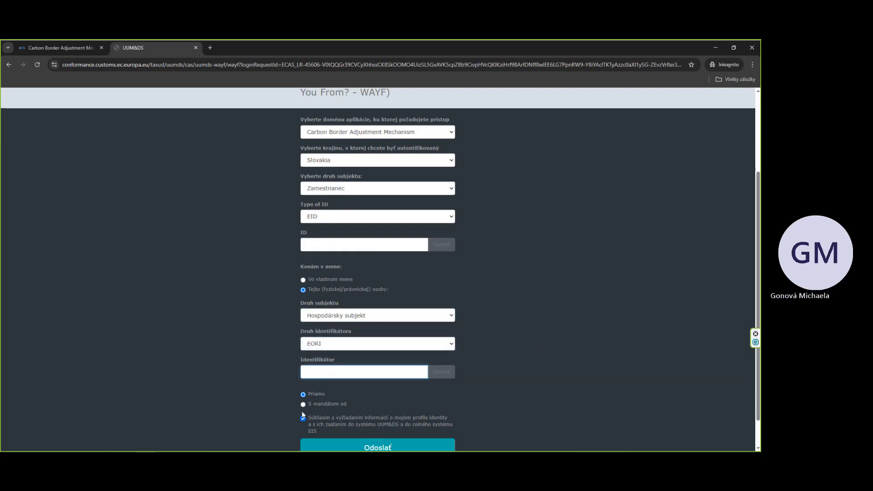
scroll(304, 413, down, 2)
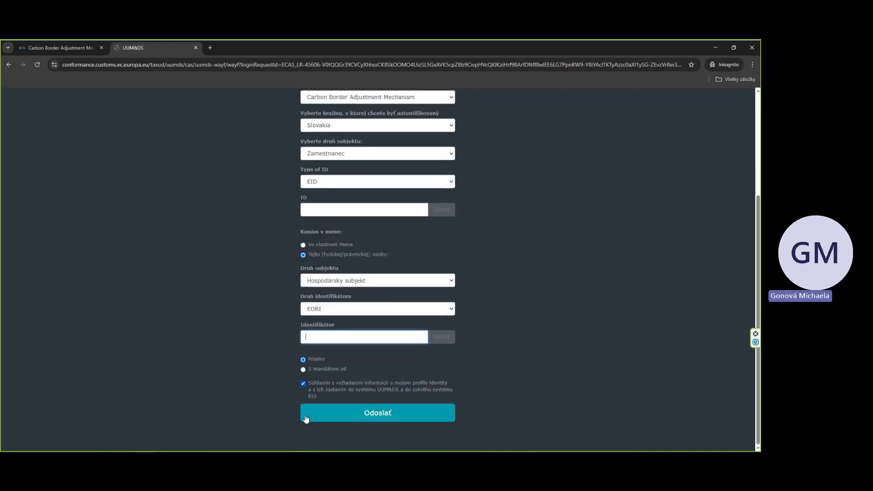
click(432, 420)
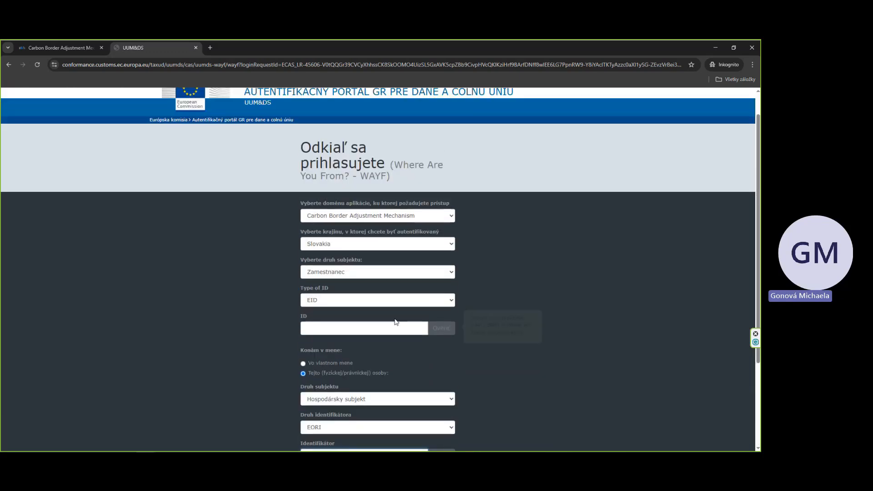
Step: Set the entity type back to Hospodársky subjekt and choose acting in one's own name (Vo vlastnom mene)
mouse_move(366, 277)
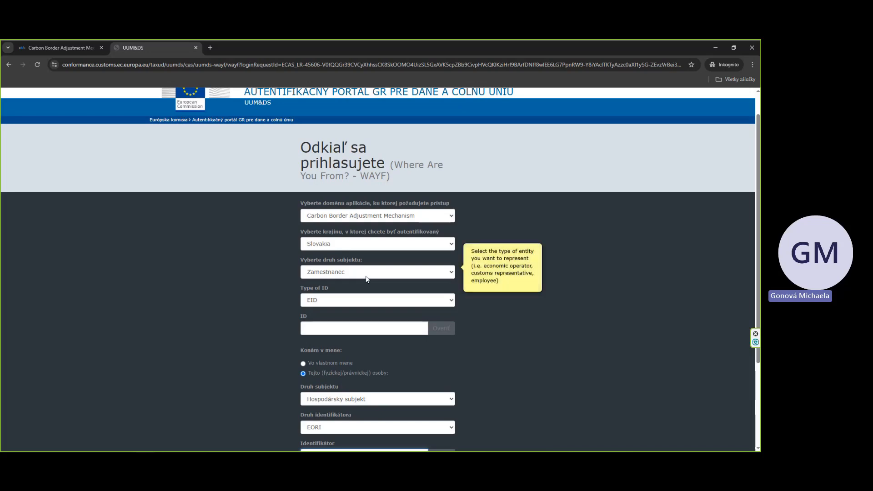
click(366, 276)
click(351, 303)
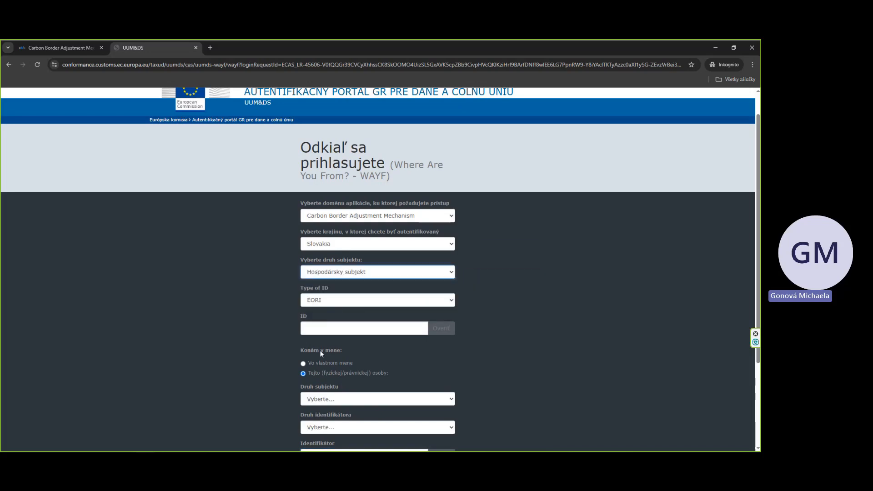
click(303, 364)
Step: Fill in the ID with the suggested EORI number and submit the login form
click(314, 330)
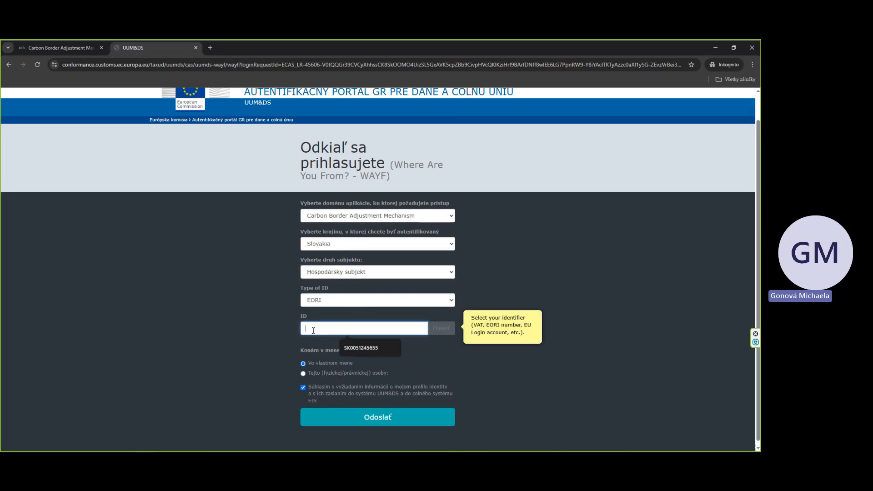
click(359, 348)
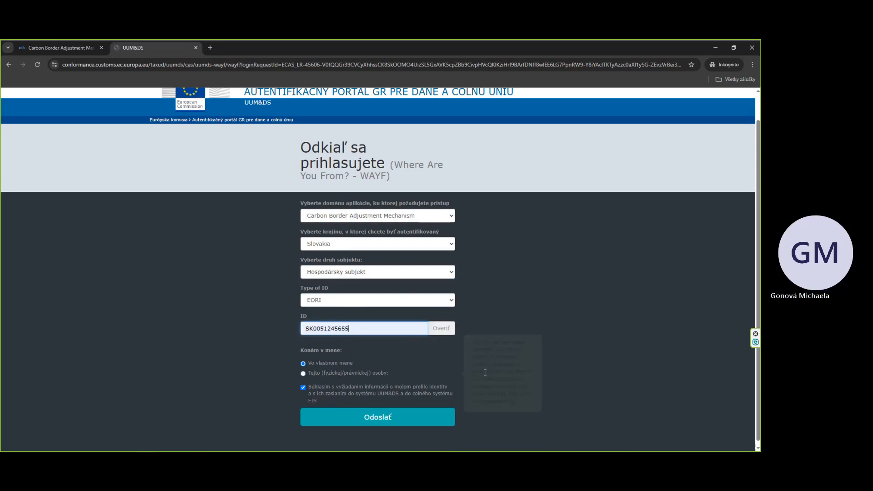
click(366, 418)
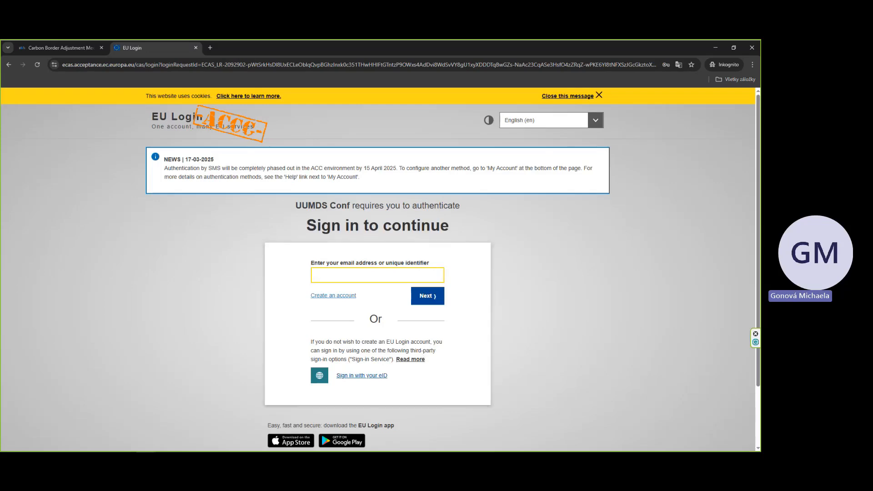
Step: Paste the account's unique identifier into the EU Login sign-in form and continue to the password page
key(alt+Tab)
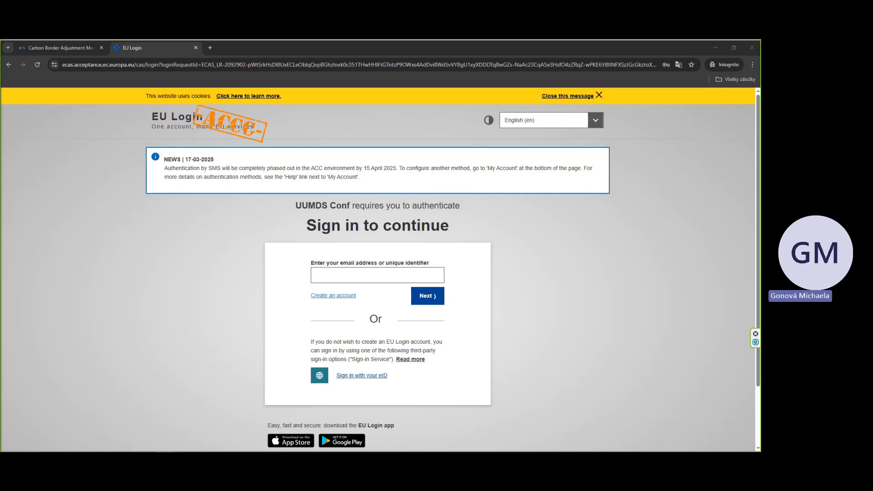
click(346, 278)
key(ctrl+v)
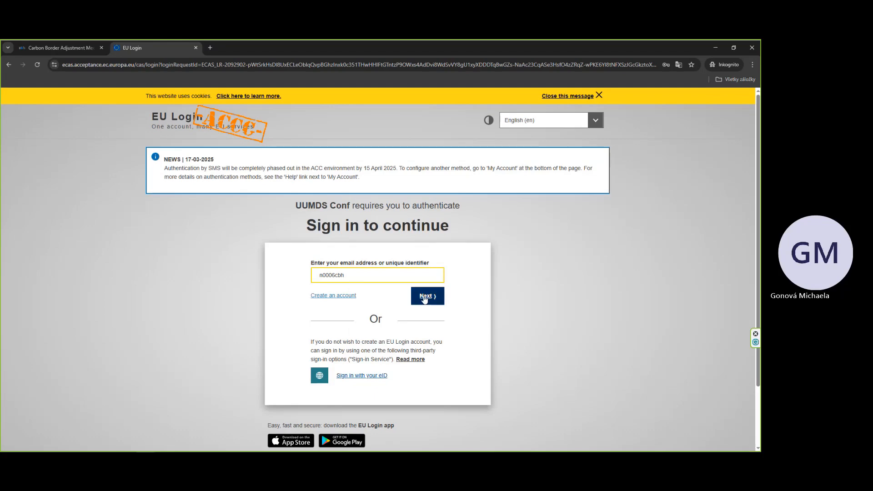
click(424, 297)
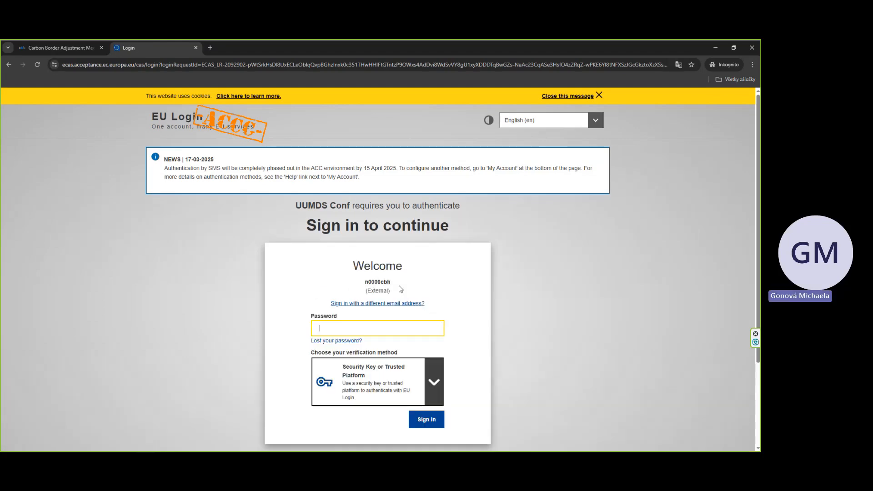
Step: Choose Password as the verification method for the EU Login sign-in
scroll(477, 323, down, 2)
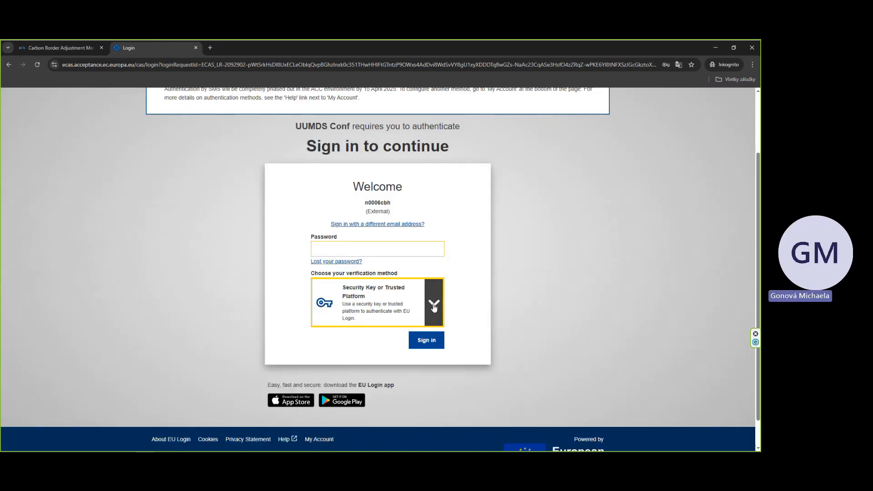
click(433, 305)
click(381, 386)
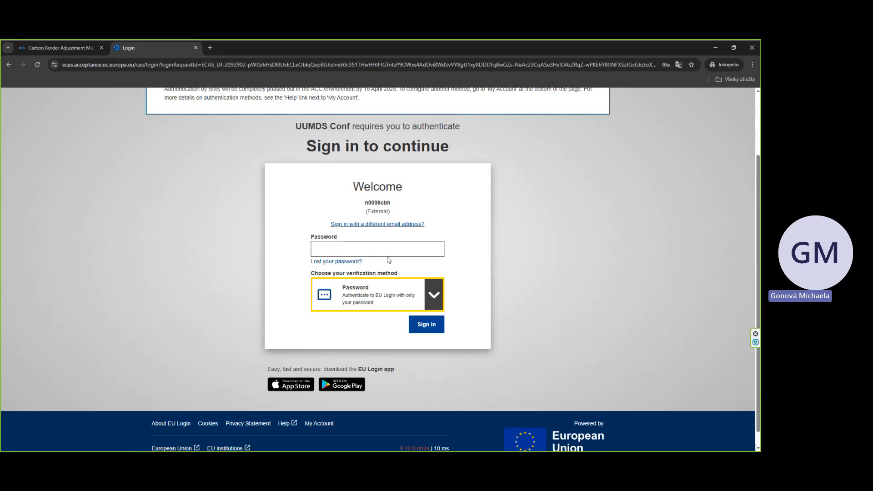
Step: Paste the account password into the Password field and sign in to EU Login
key(alt+Tab)
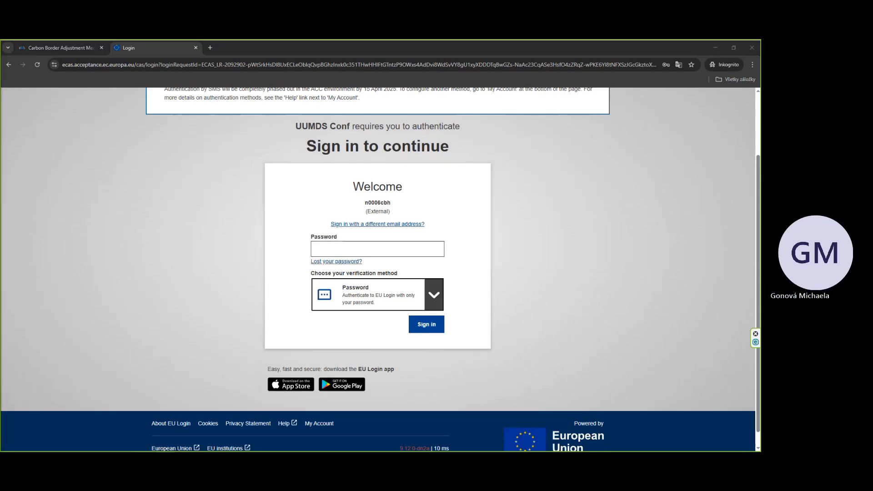
click(364, 250)
key(ctrl+v)
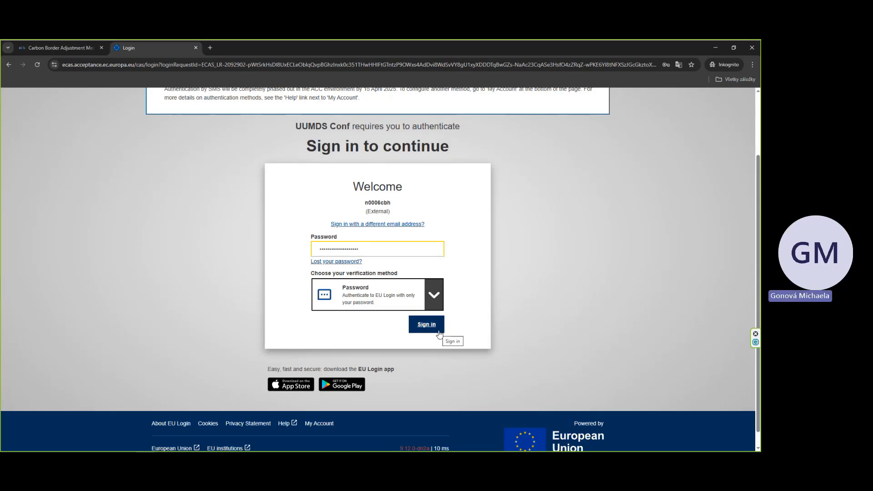
click(439, 332)
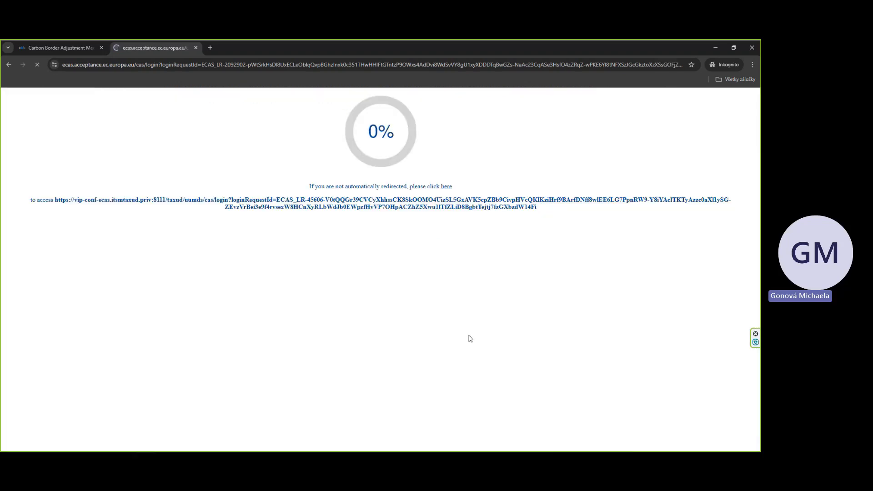